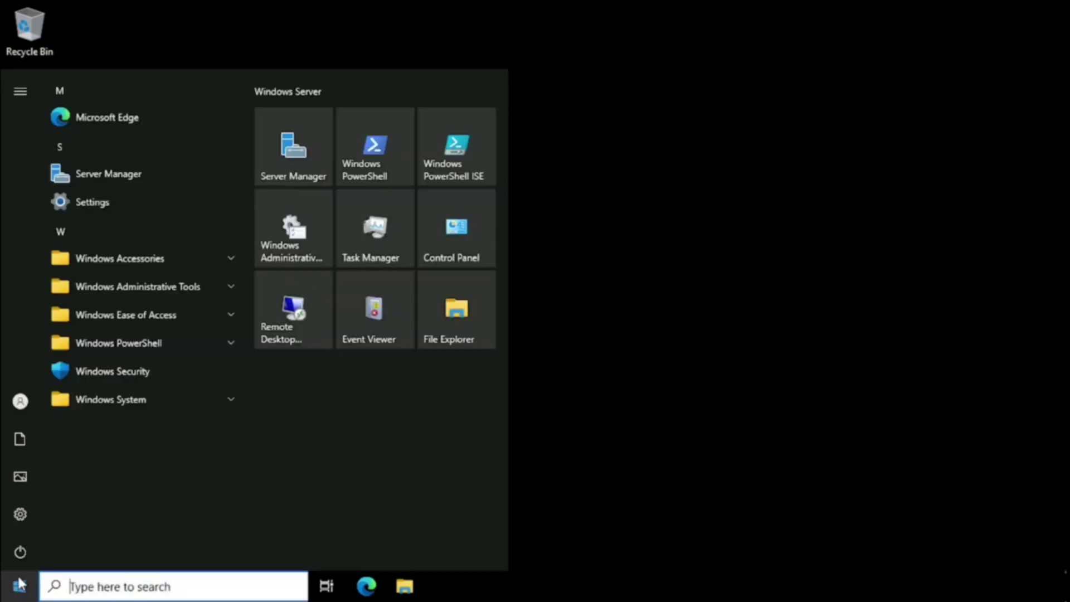
Step: Launch Server Manager from the Windows Start menu
click(93, 178)
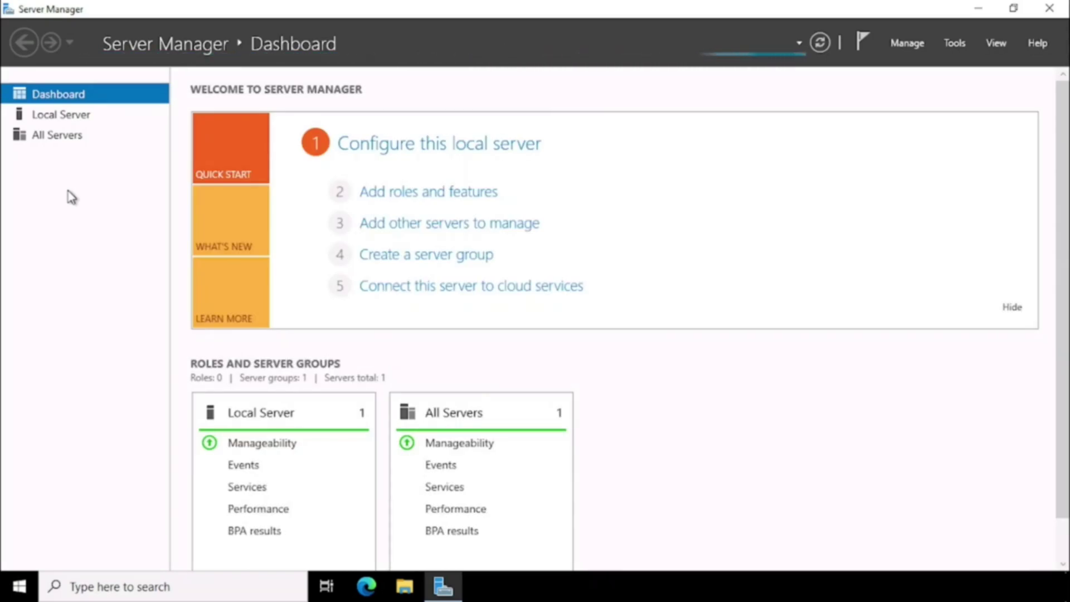
Step: Start Add Roles and Features, using role-based installation with the local server as destination
click(903, 48)
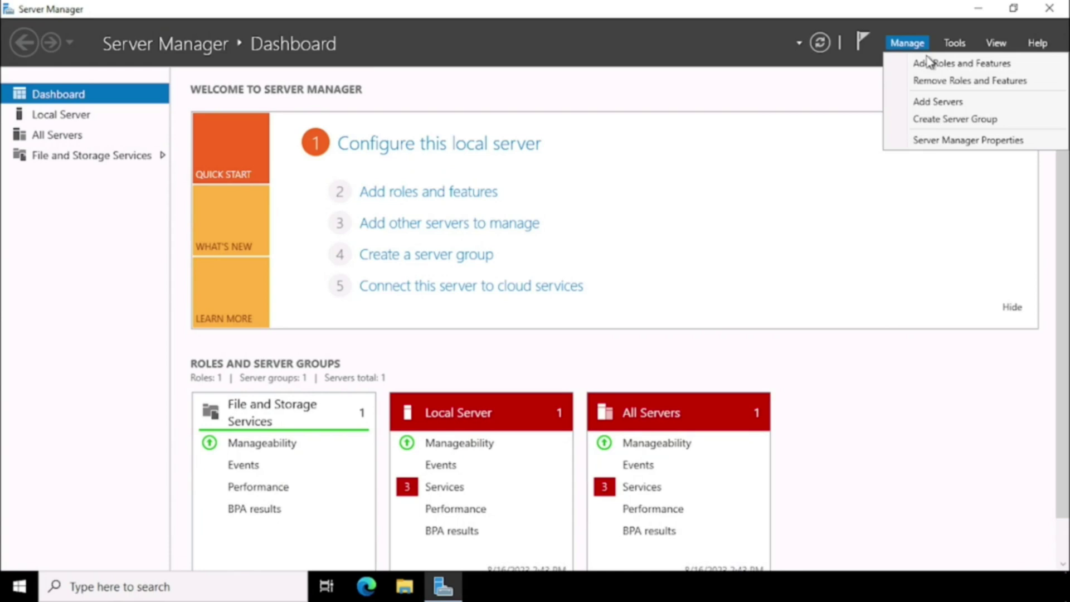
click(929, 62)
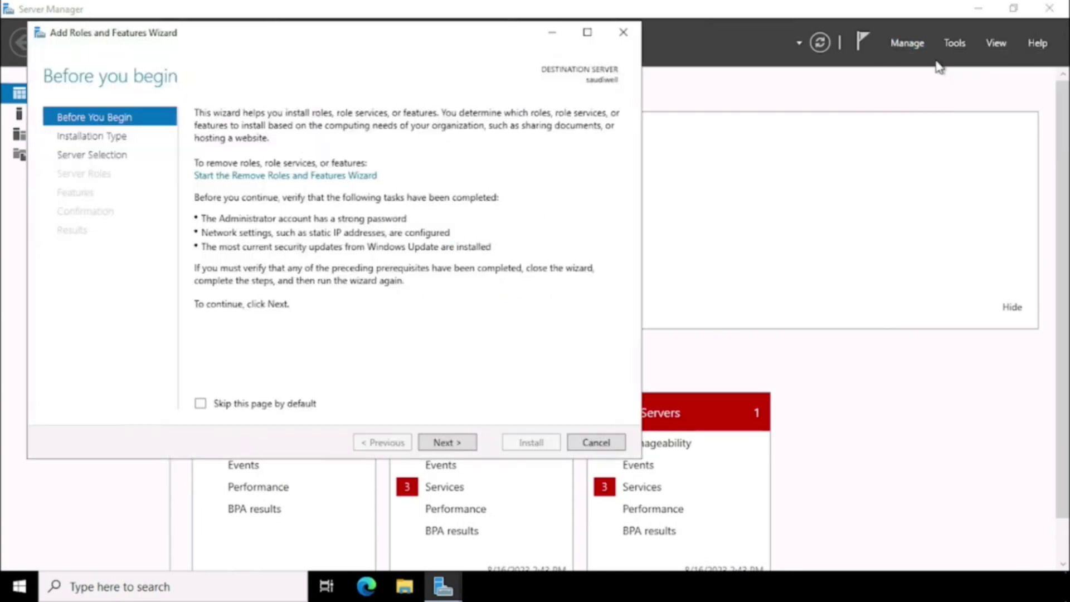
drag(376, 44, 523, 78)
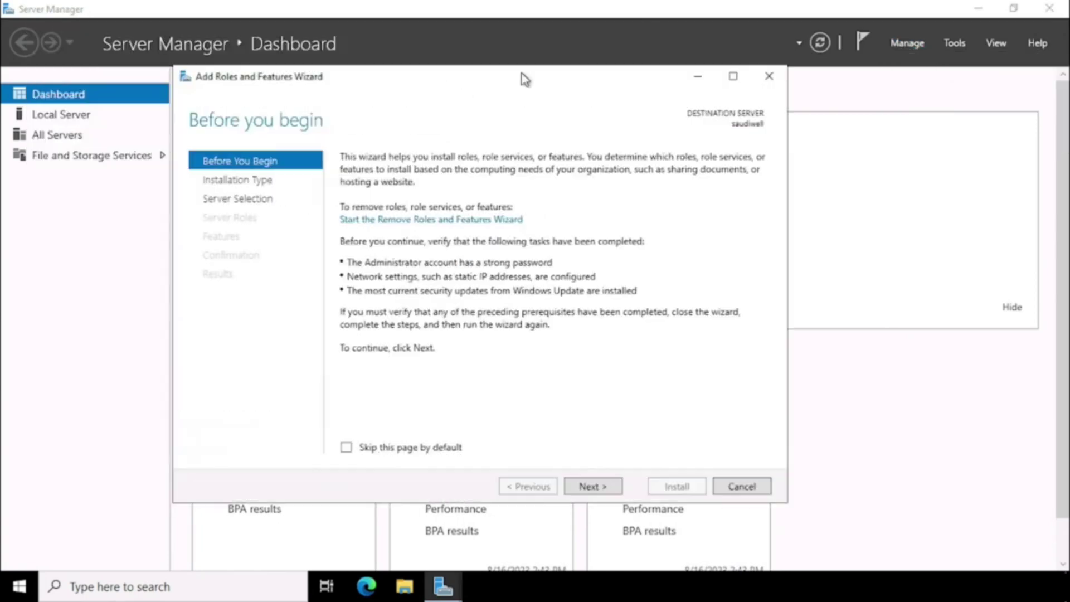
click(591, 486)
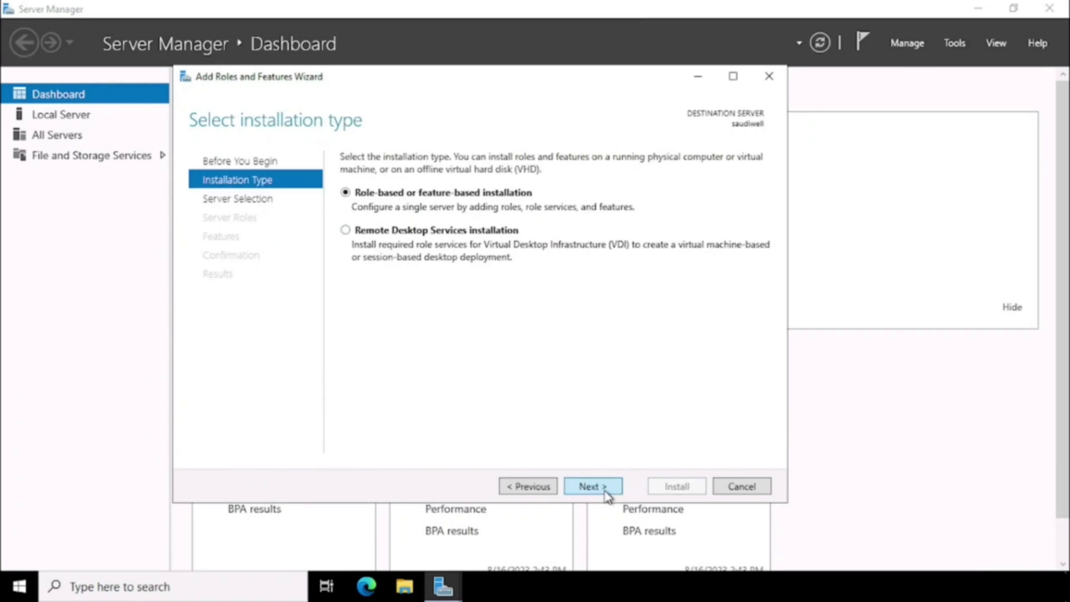
click(606, 493)
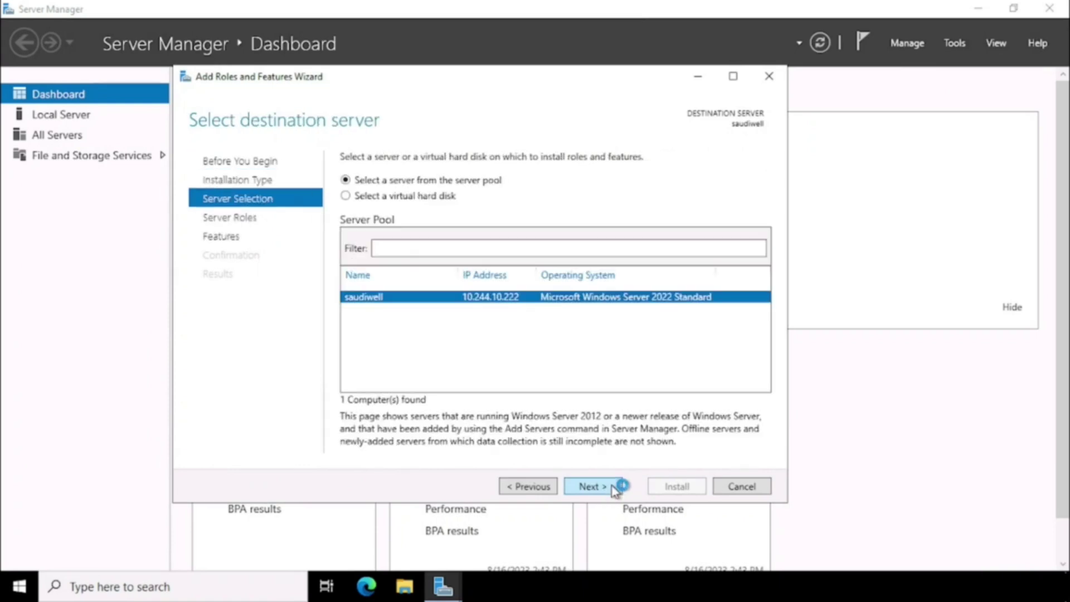
click(615, 488)
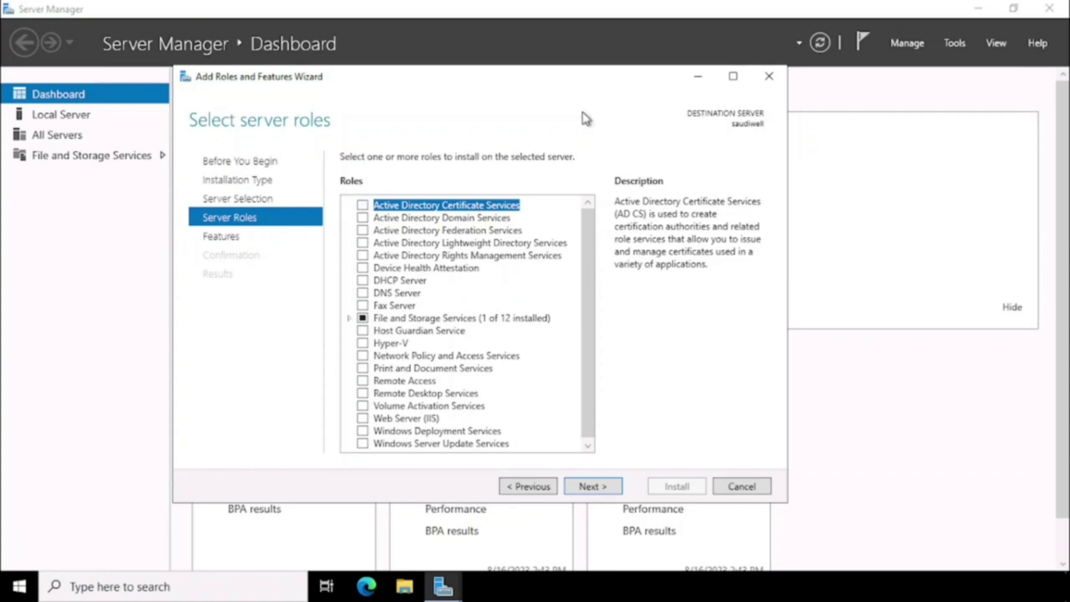
Step: Select Active Directory Domain Services with its required management features and begin installing it
click(363, 218)
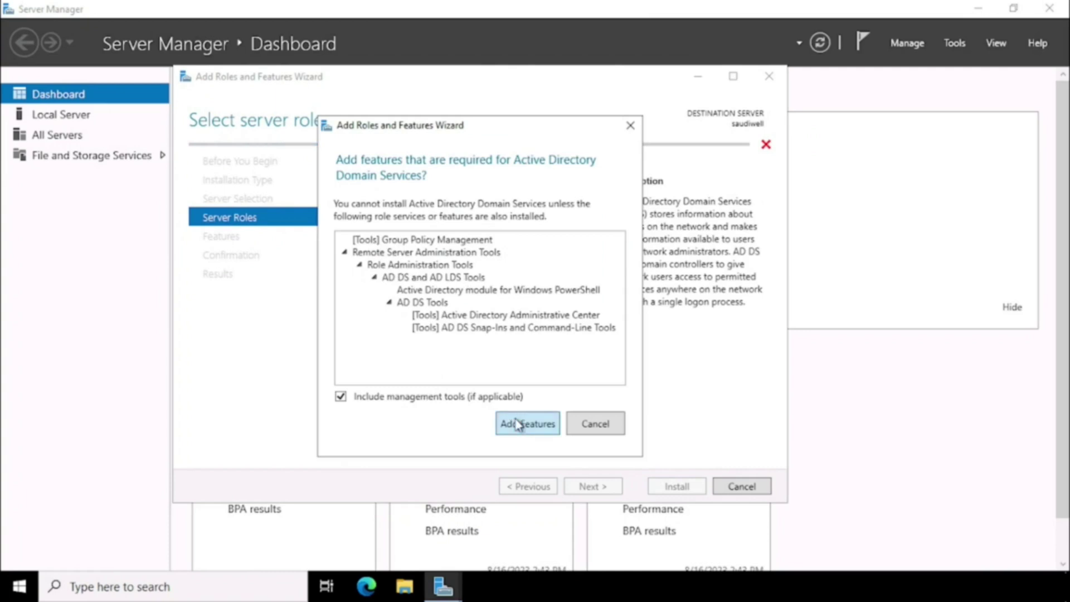
click(519, 426)
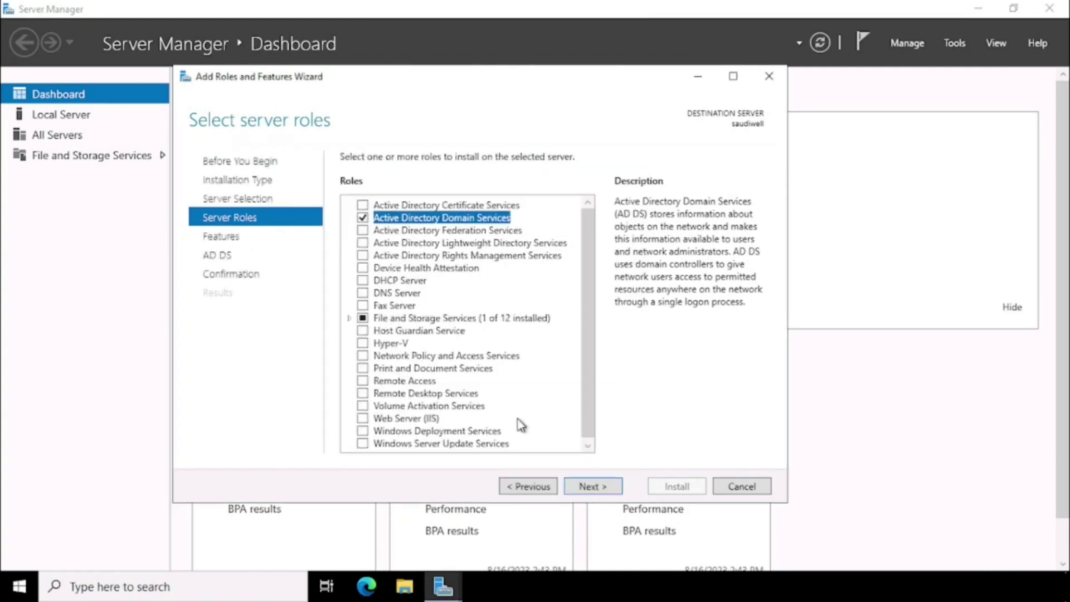
click(603, 490)
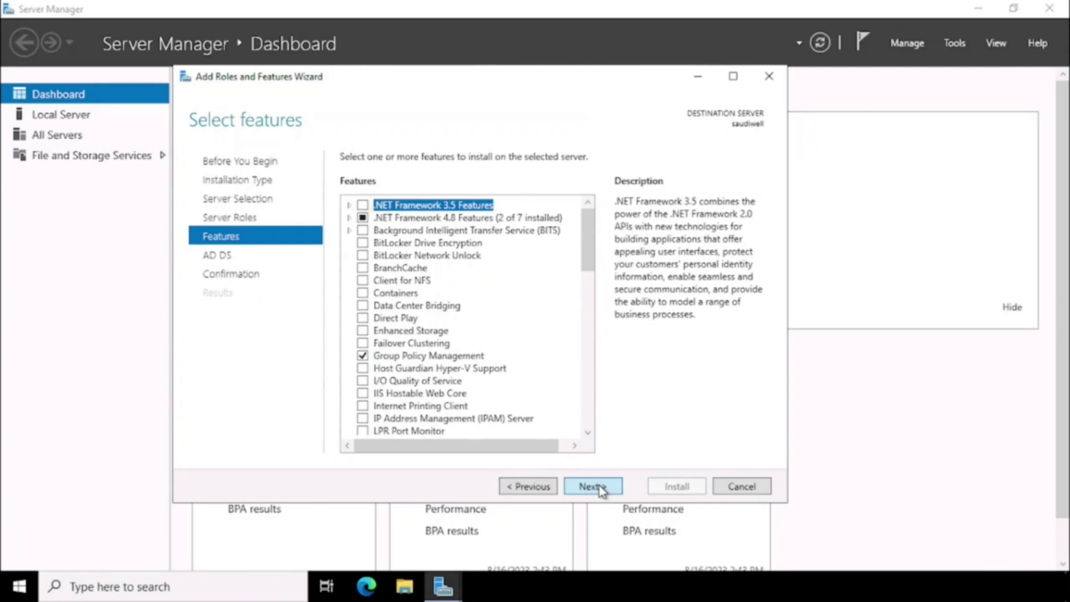
click(601, 491)
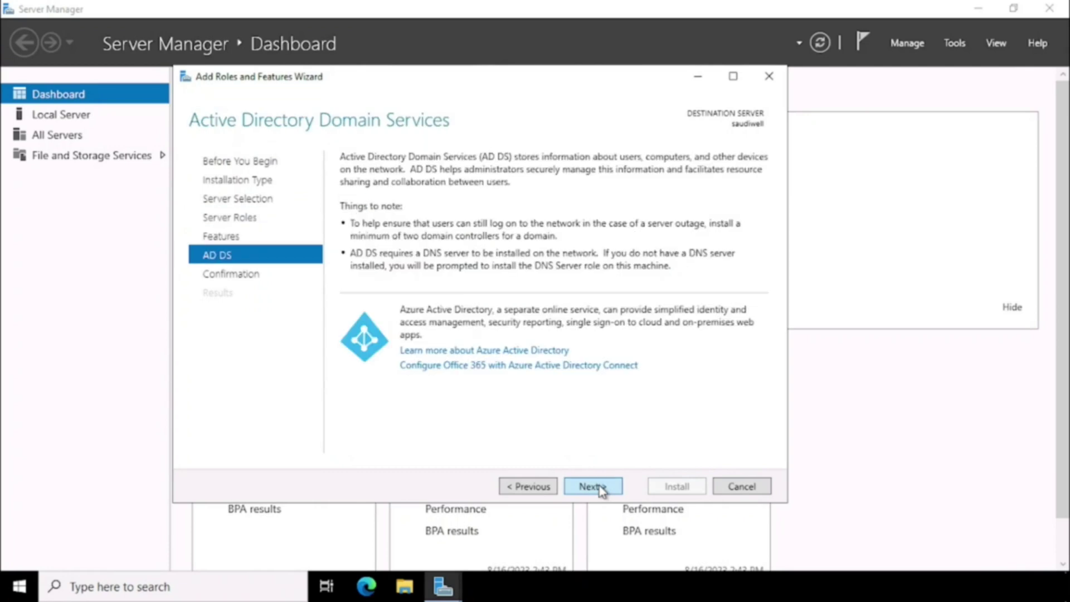
click(600, 488)
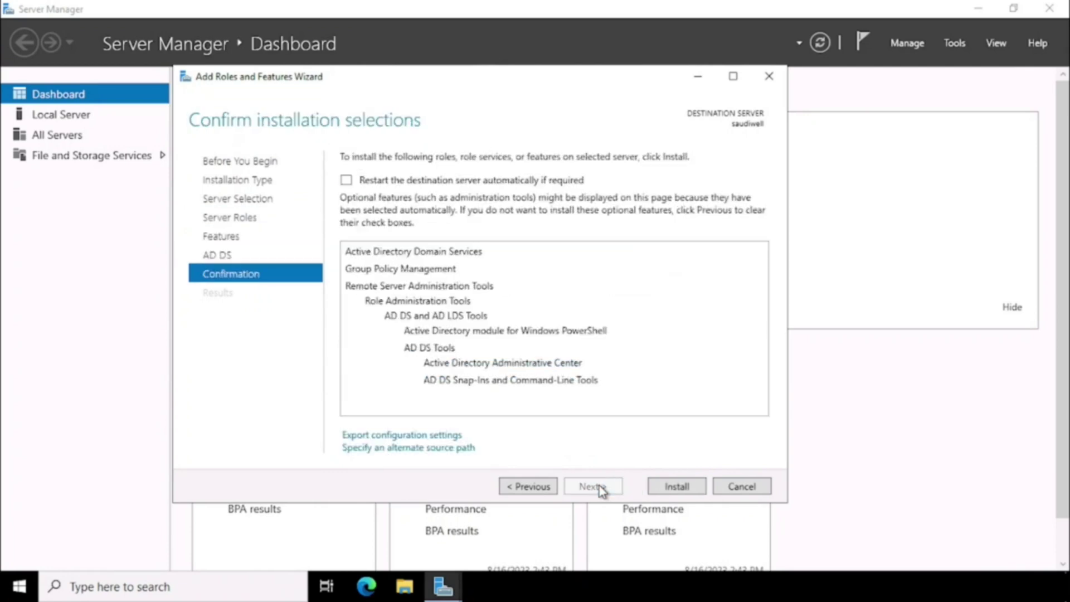
click(676, 487)
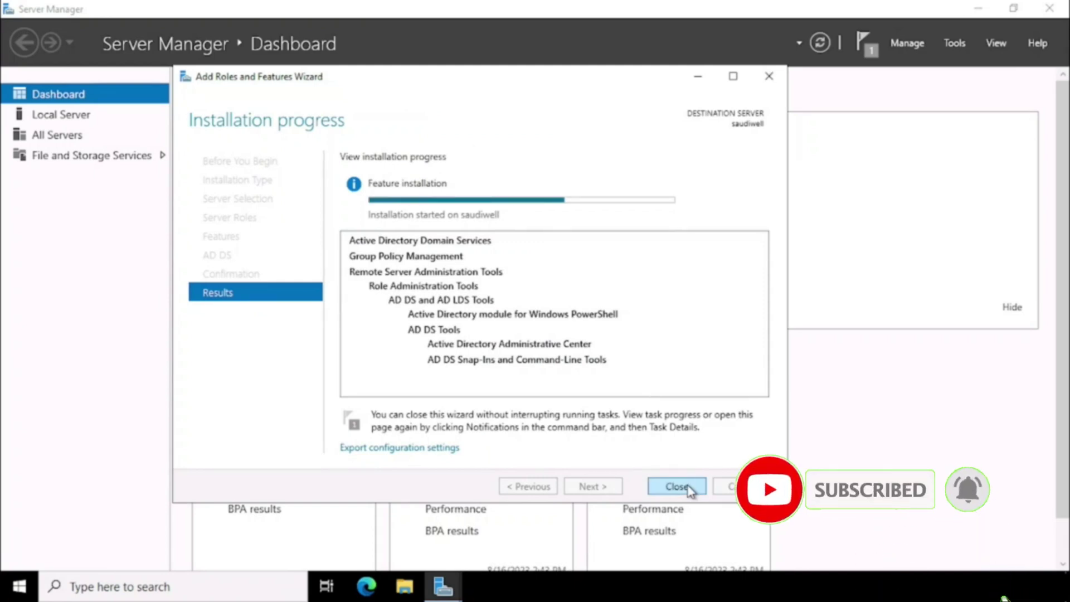
Step: Close the finished AD DS installation wizard
click(677, 487)
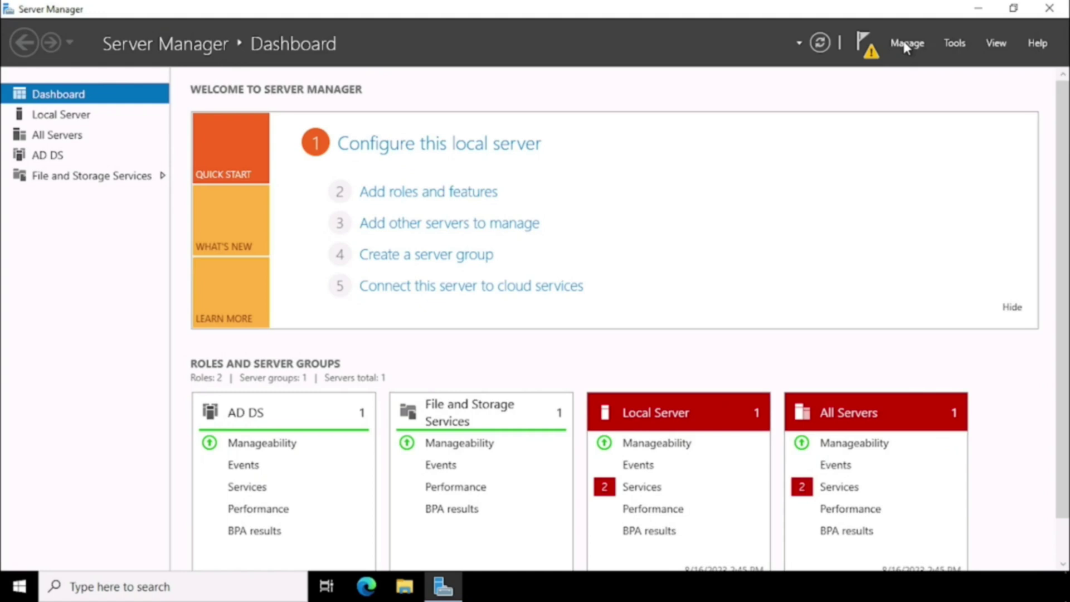
Step: Start another Add Roles and Features run, role-based, targeting the local server
click(907, 44)
click(928, 65)
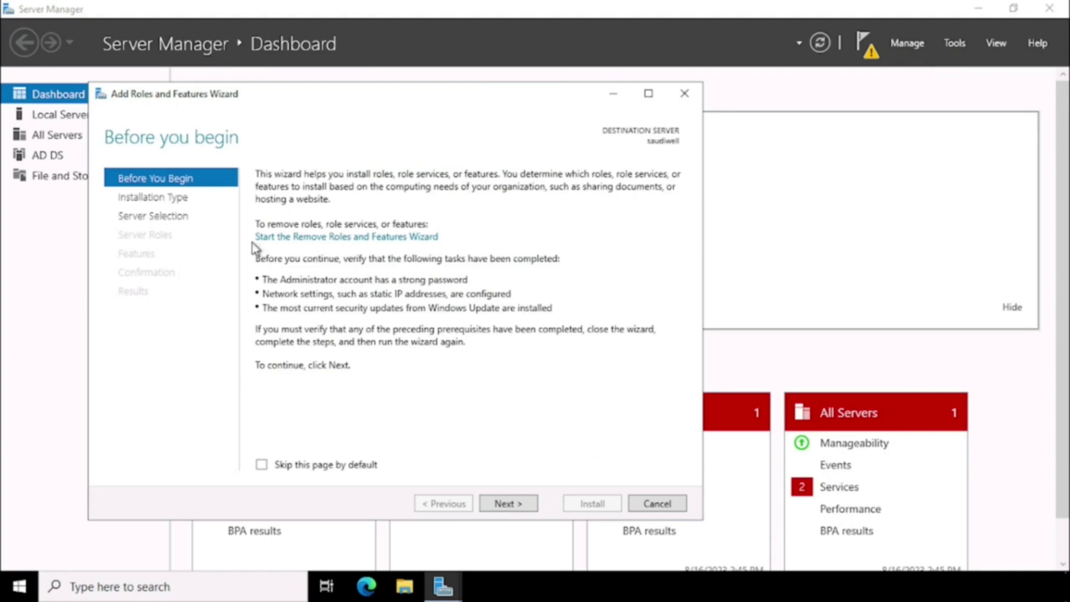
click(508, 504)
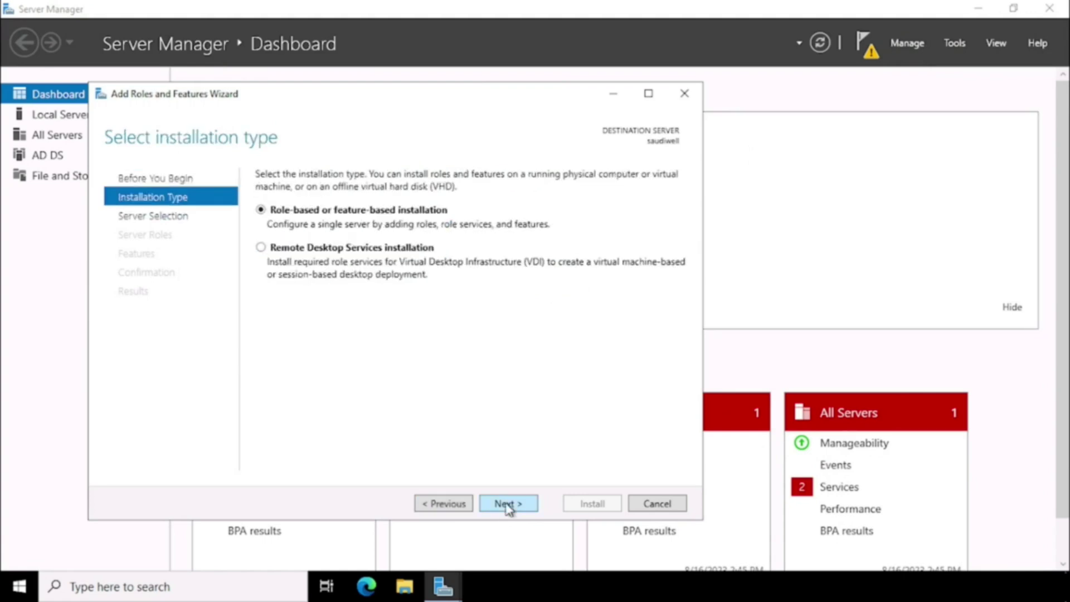
click(506, 504)
click(507, 504)
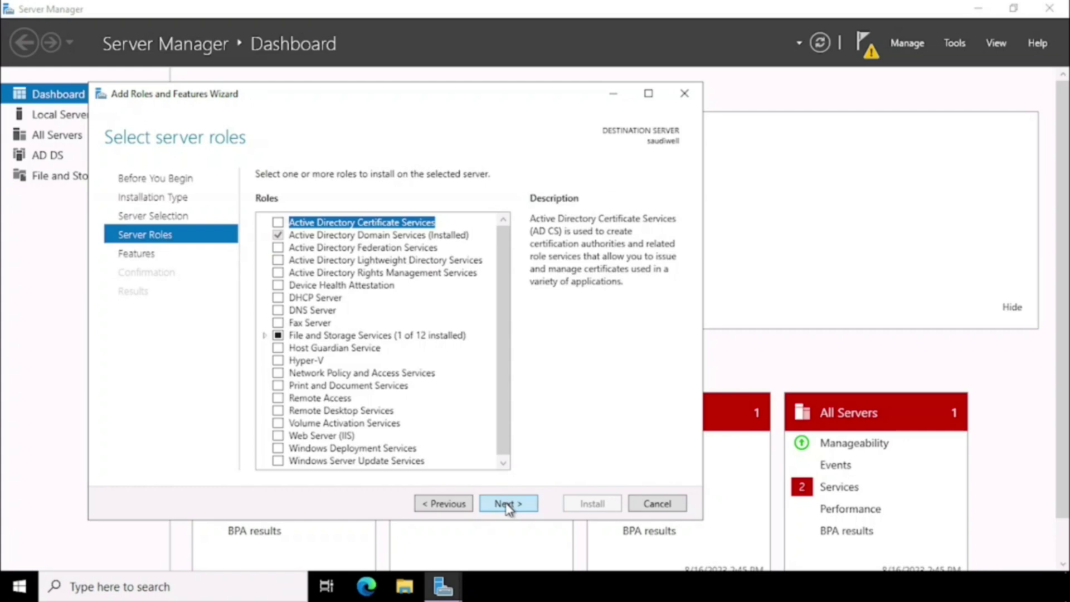
click(508, 504)
Step: Select Remote Desktop Services in the roles list and advance to its role services page
click(469, 507)
scroll(311, 308, down, 1)
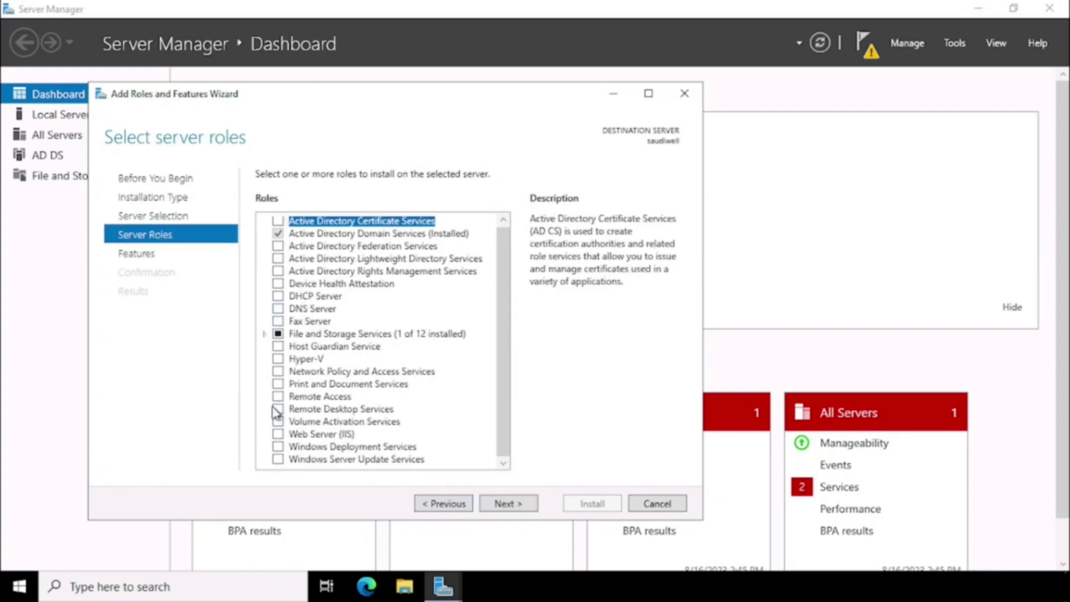
click(278, 412)
click(512, 505)
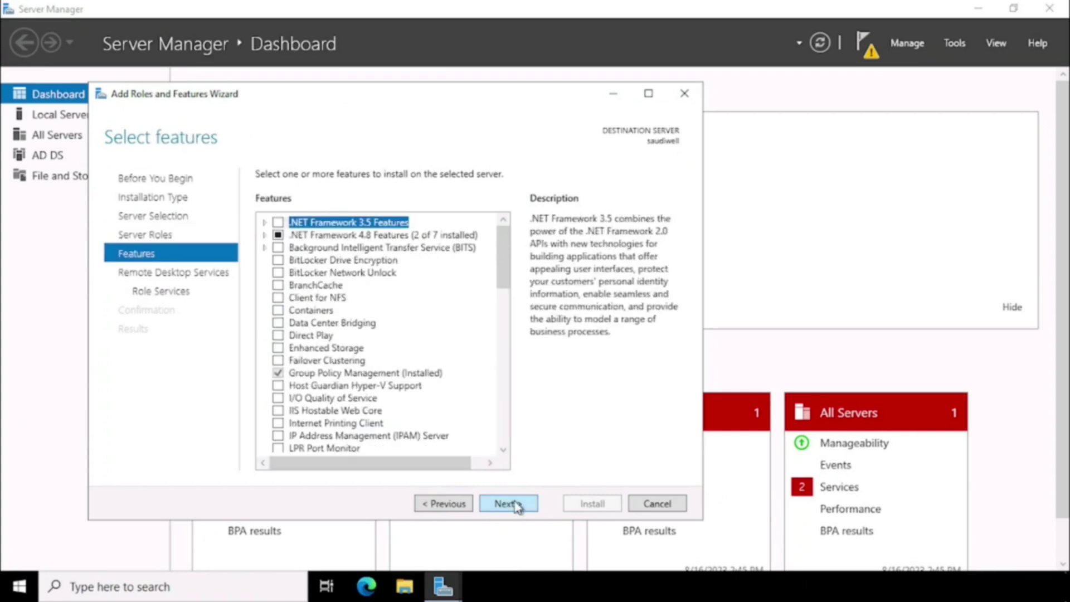
click(517, 506)
click(519, 506)
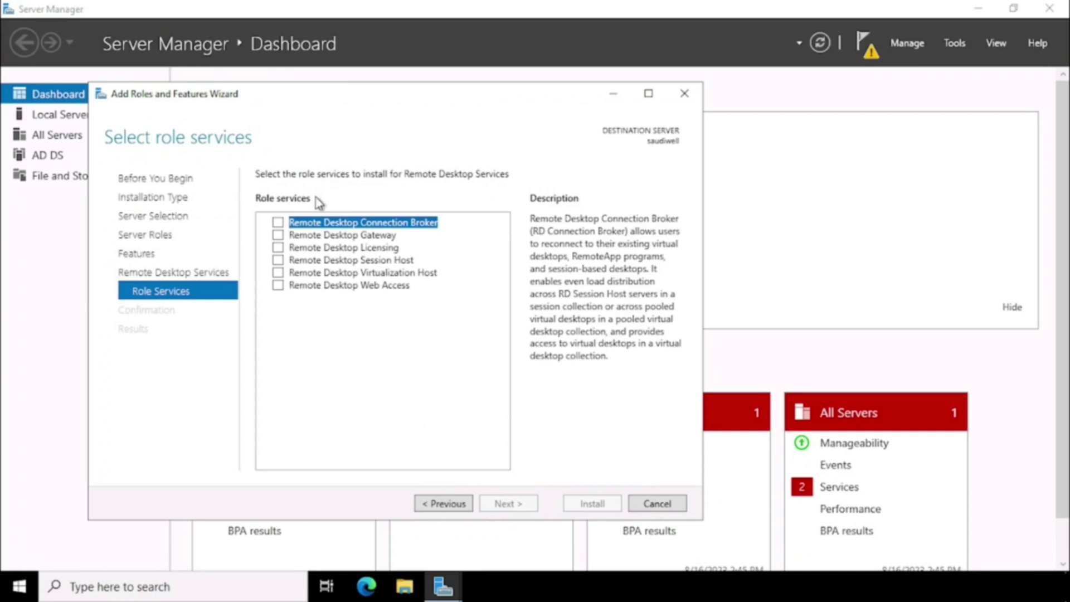
Step: Select Remote Desktop Licensing and Session Host with their required features, then advance to confirmation
click(283, 236)
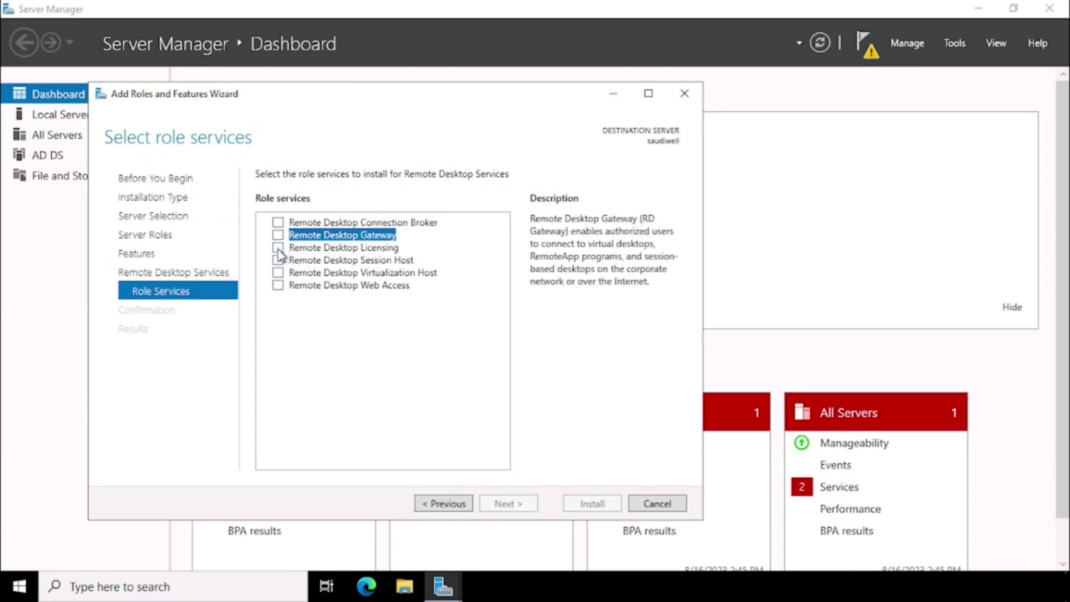
click(278, 247)
click(444, 440)
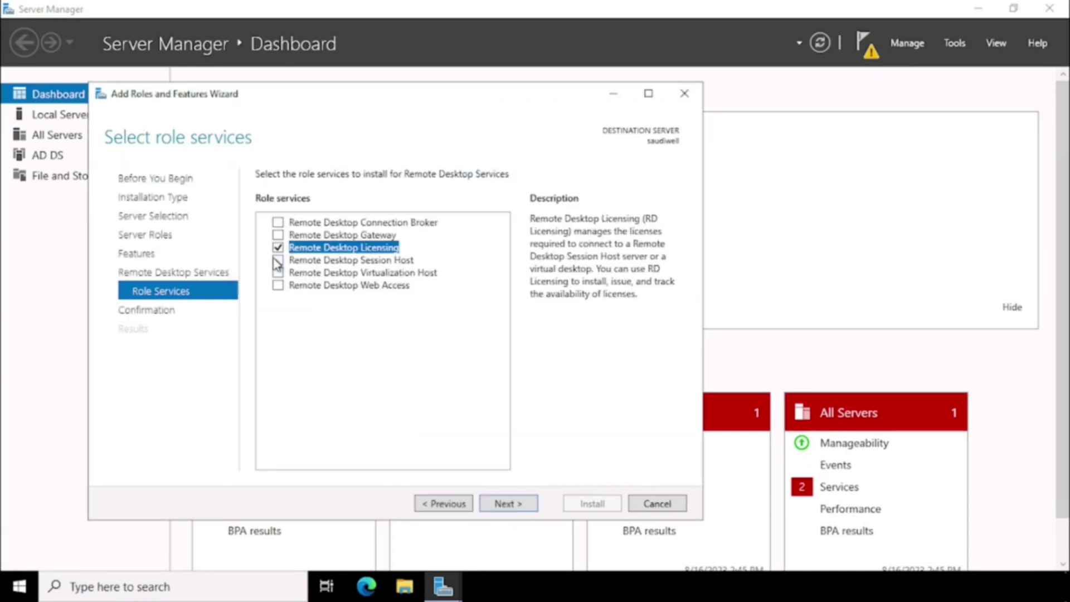
click(281, 261)
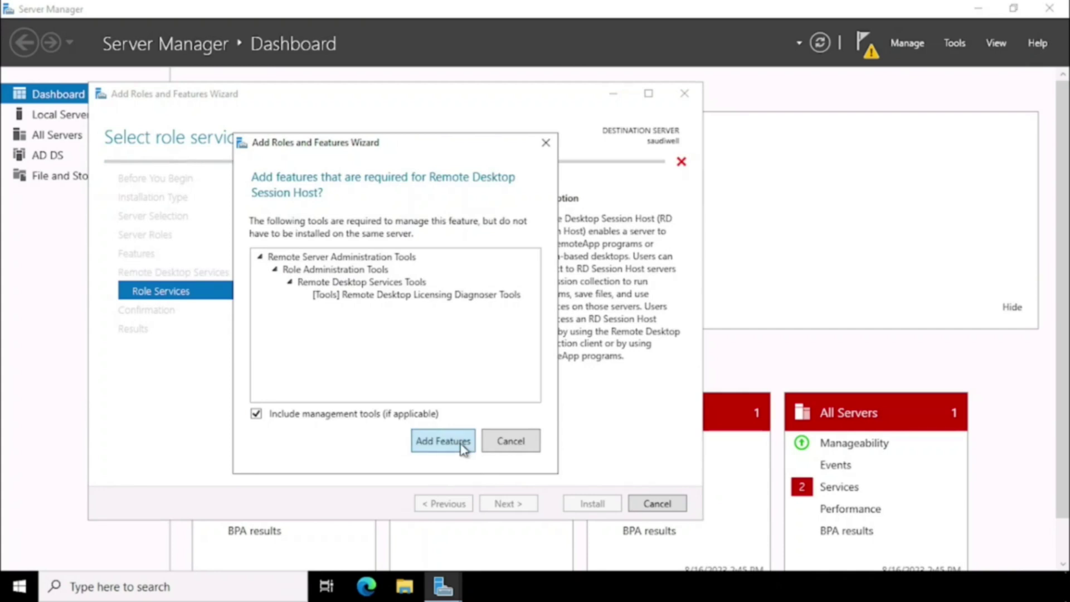
click(462, 446)
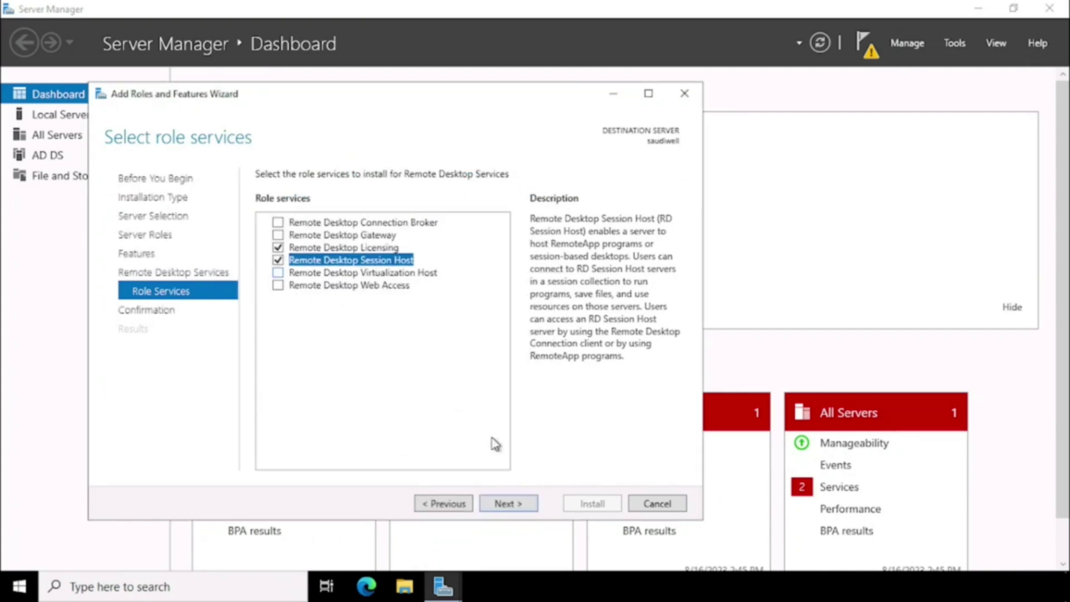
click(529, 504)
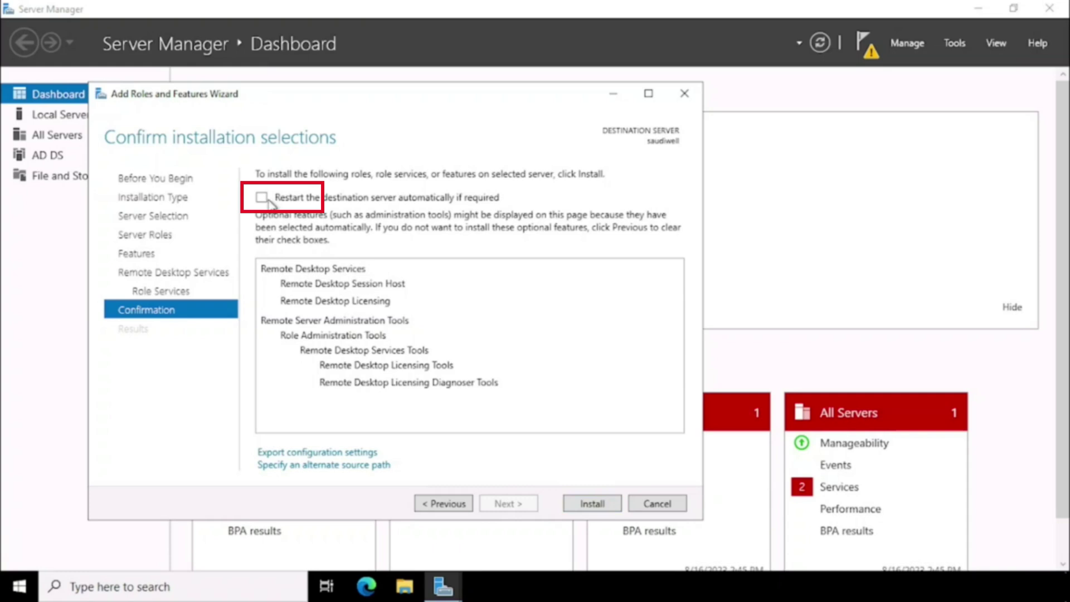
Step: Install the Session Host and Licensing role services, then close the finished wizard
click(590, 504)
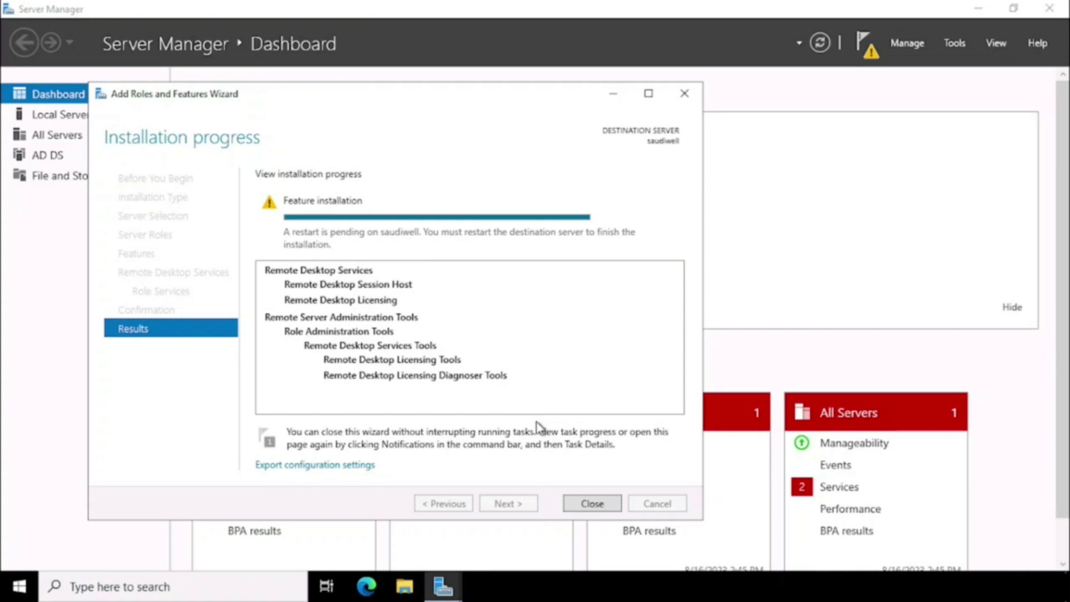
click(594, 503)
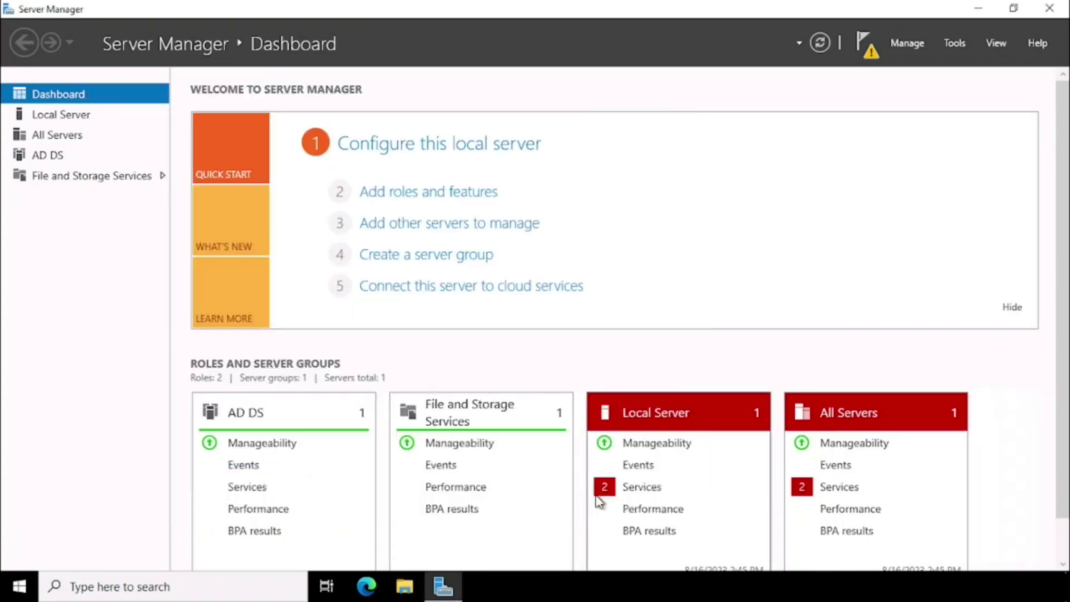
Step: Close Server Manager and bring up the Start button's Win+X shortcuts menu
click(1050, 13)
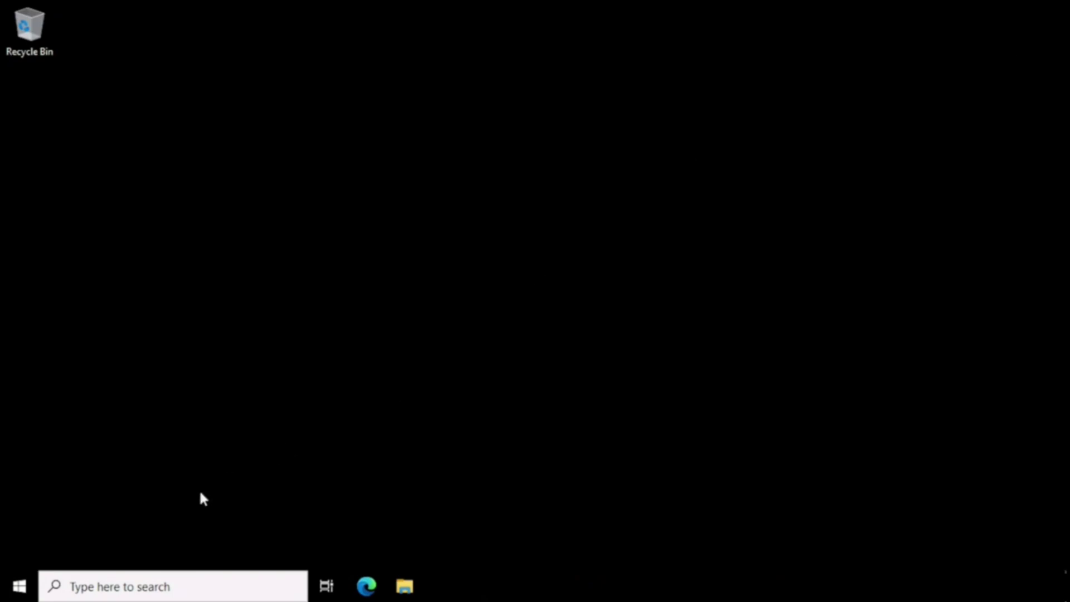
right_click(19, 586)
mouse_move(138, 536)
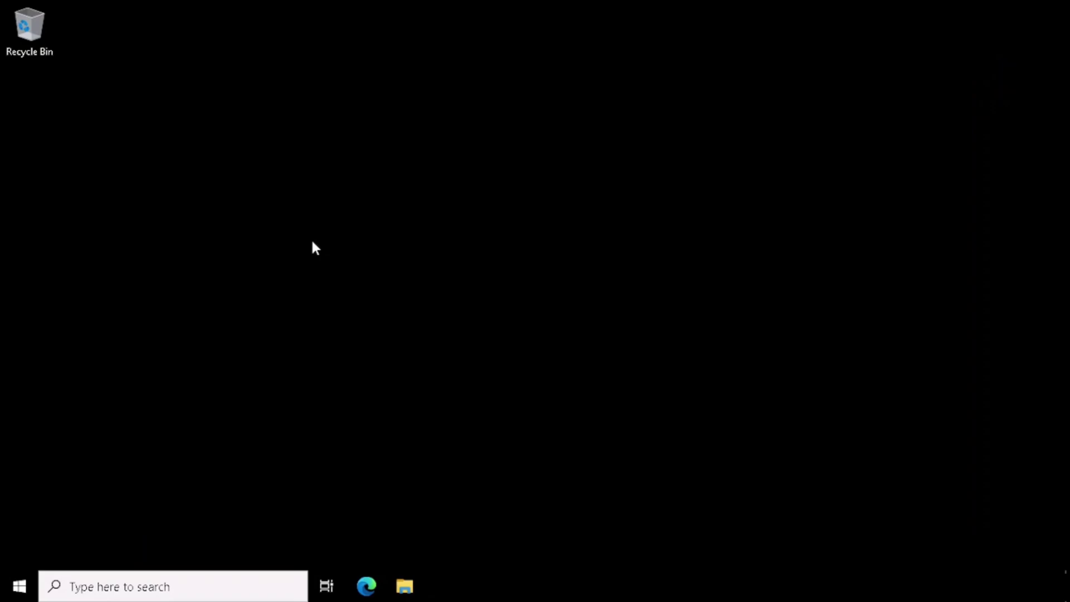
Step: Open Computer Management from the Start button's Win+X shortcuts menu
right_click(311, 240)
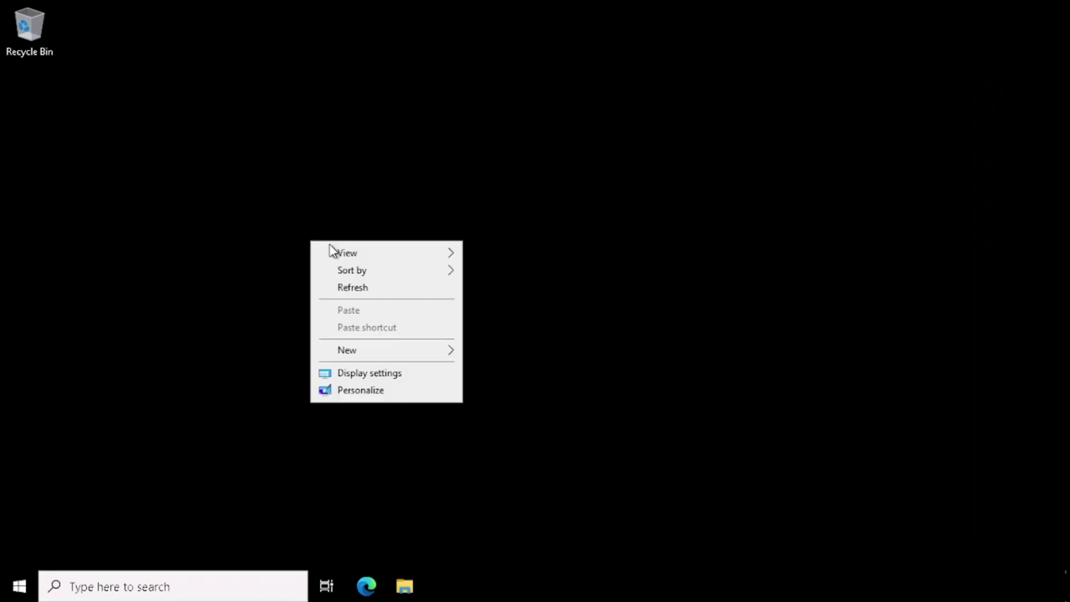
click(12, 588)
right_click(12, 587)
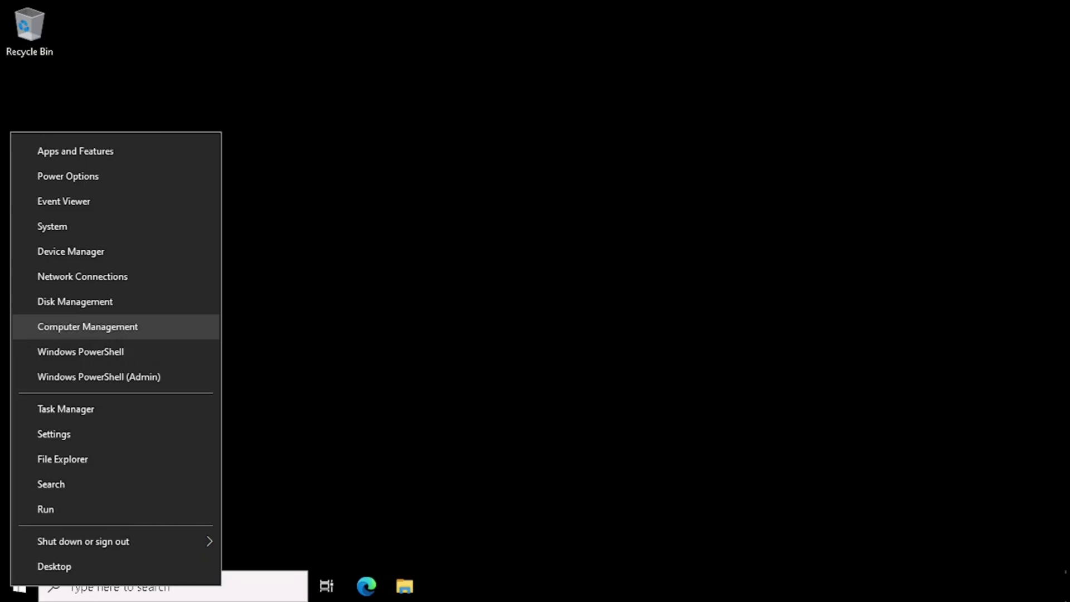
click(12, 597)
right_click(12, 599)
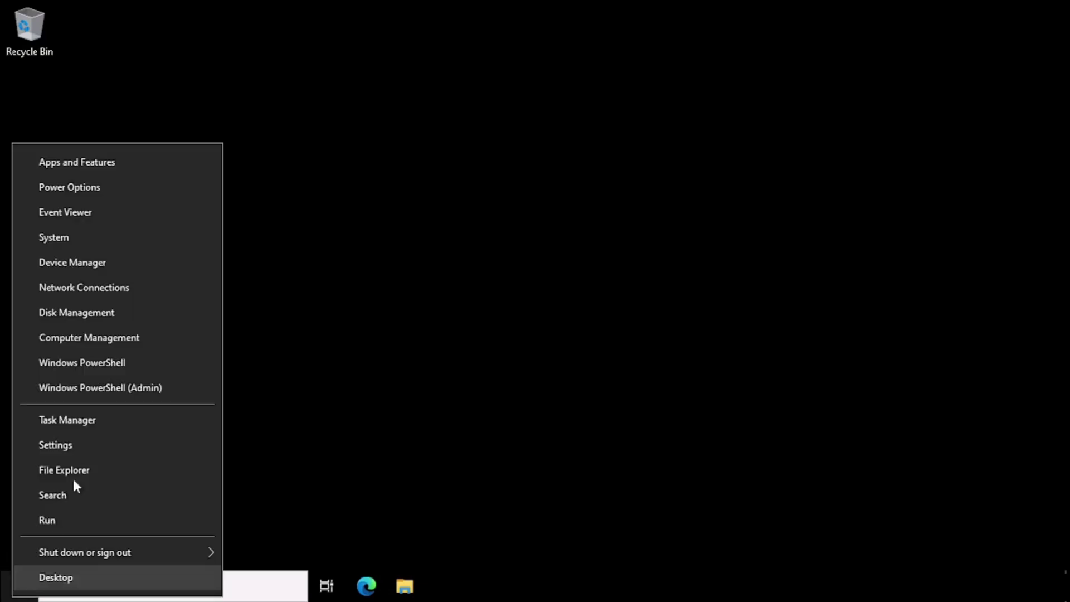
click(113, 338)
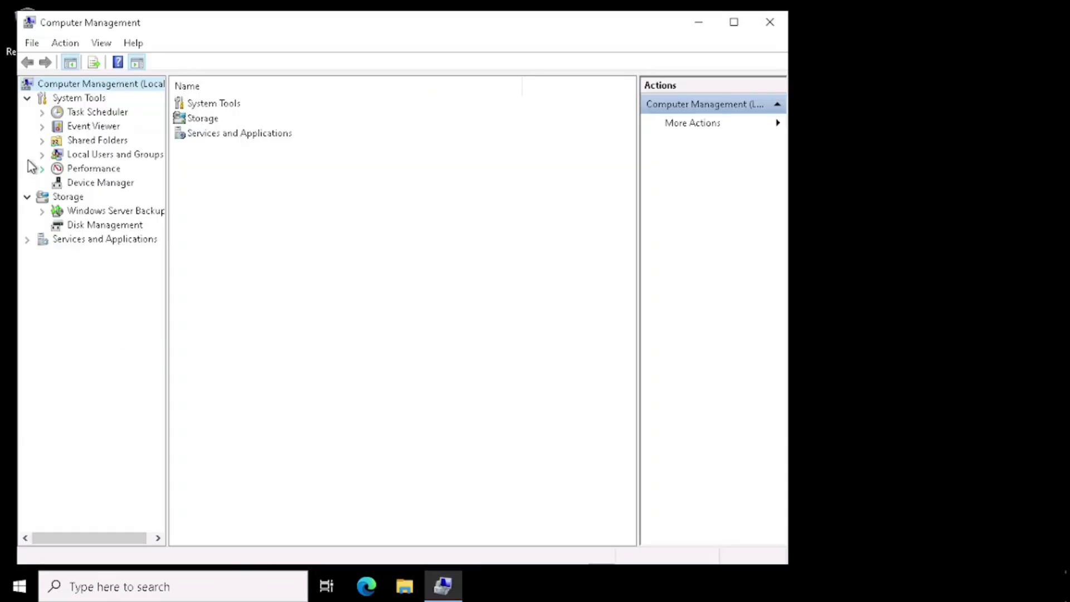
Step: Expand Local Users and Groups and show the Users folder's accounts
click(42, 156)
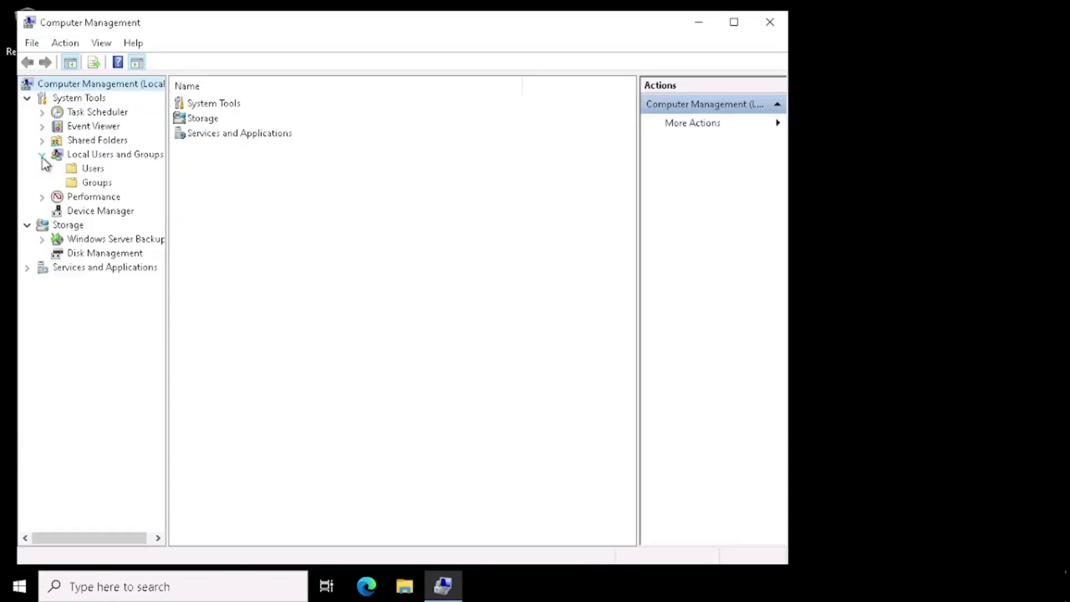
click(95, 169)
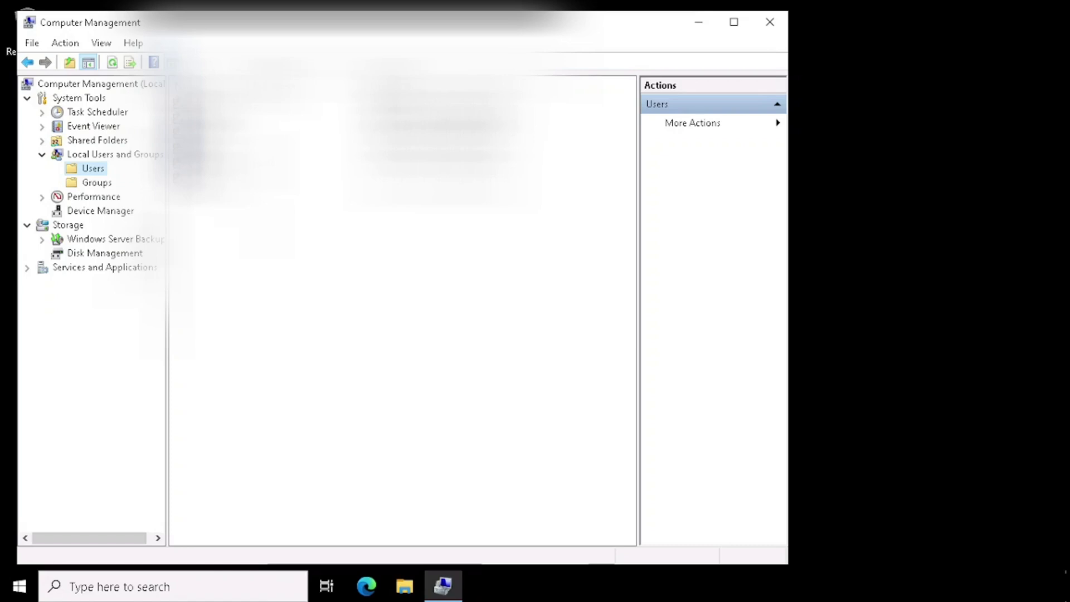
Step: Review the local user's Member Of, Environment, Sessions and Dial-in settings in its Properties
click(251, 162)
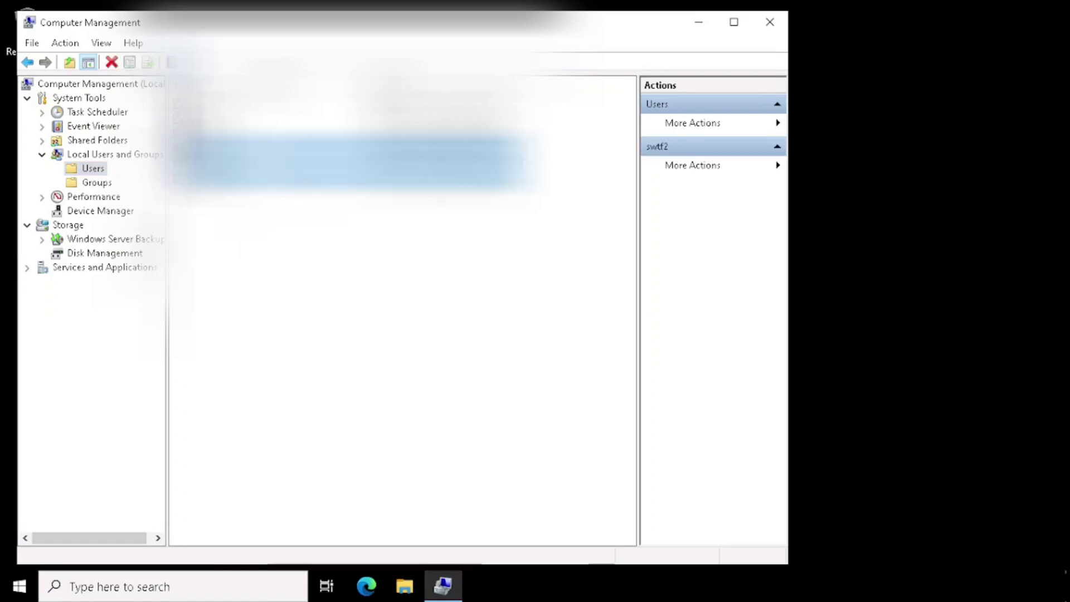
key(Return)
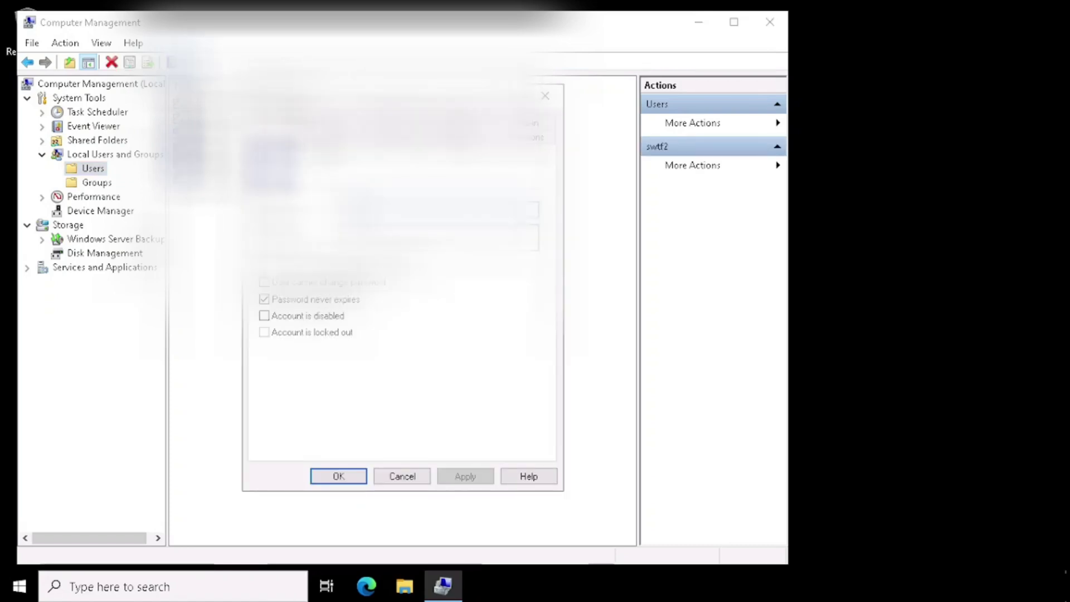
key(ctrl+Tab)
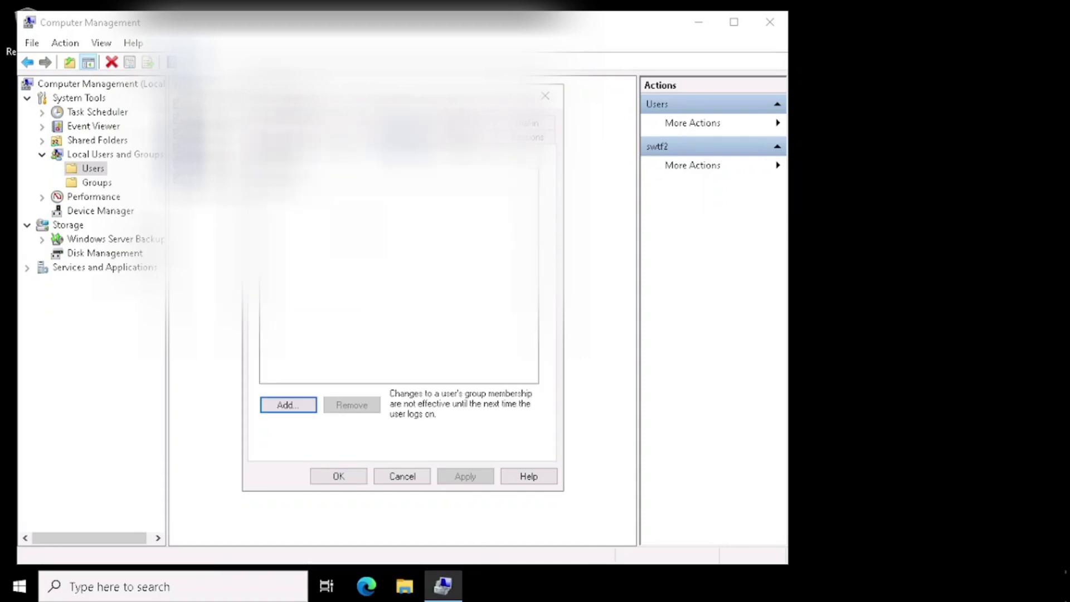
key(ctrl+Tab)
key(ctrl+Tab)
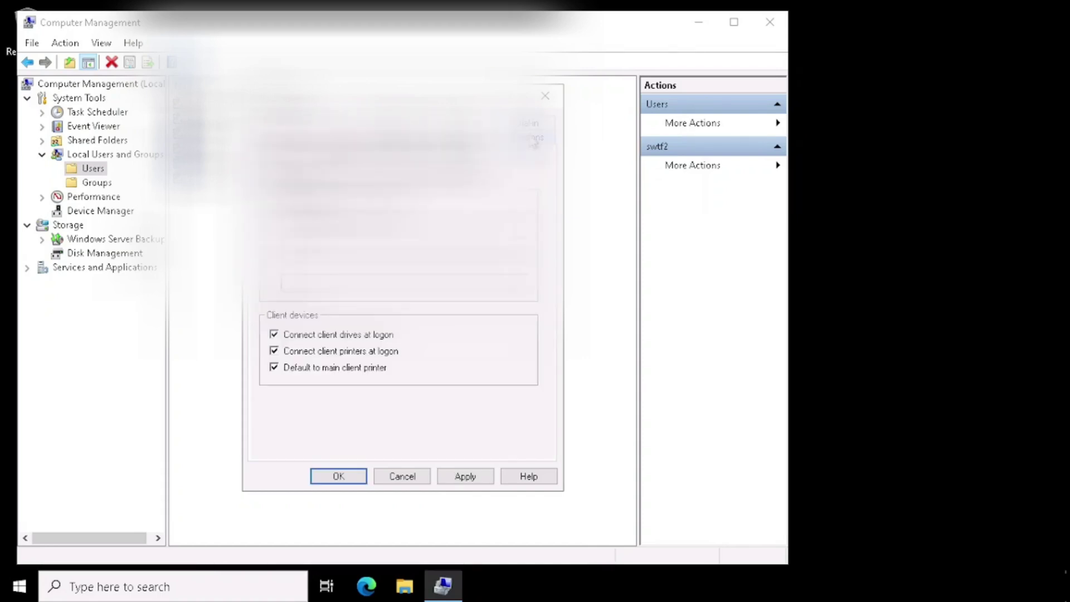
key(ctrl+Tab)
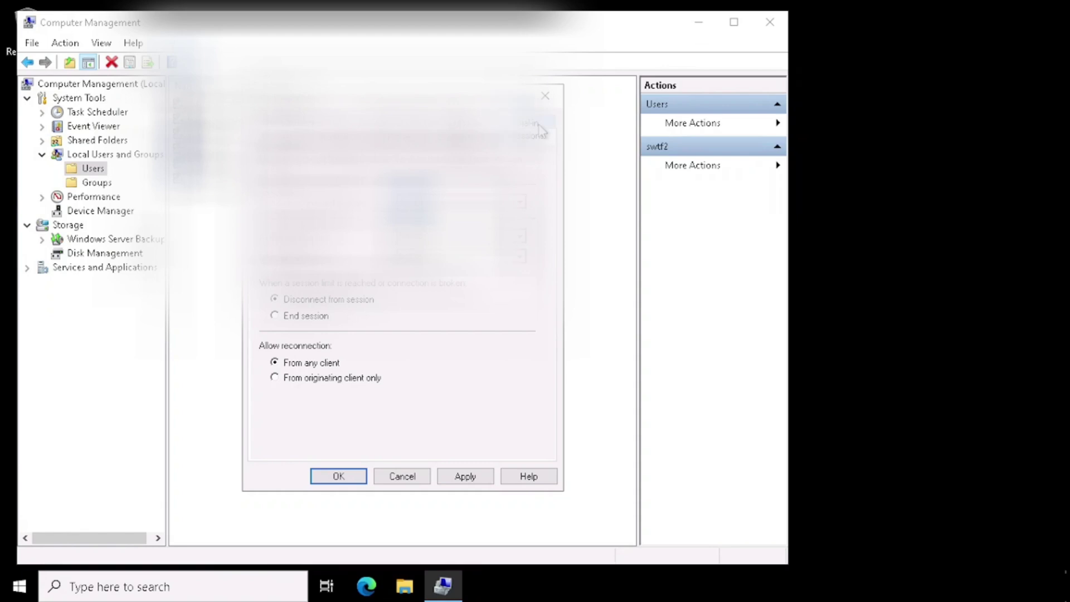
click(533, 124)
key(ctrl+Tab)
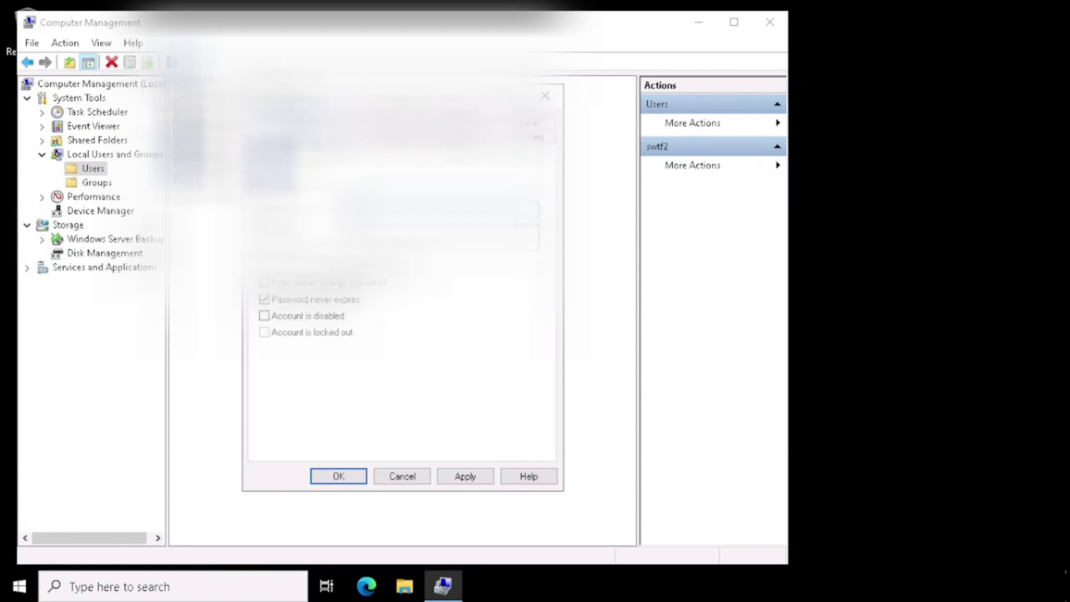
Step: Close and reopen the user's Properties from its context menu, showing Password never expires checked
click(545, 98)
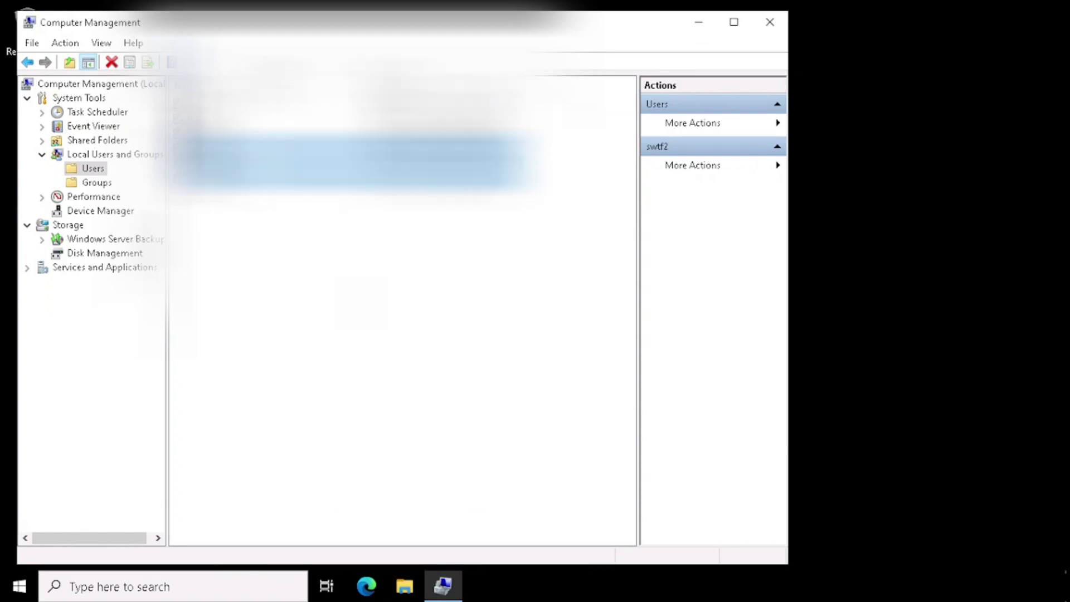
right_click(192, 191)
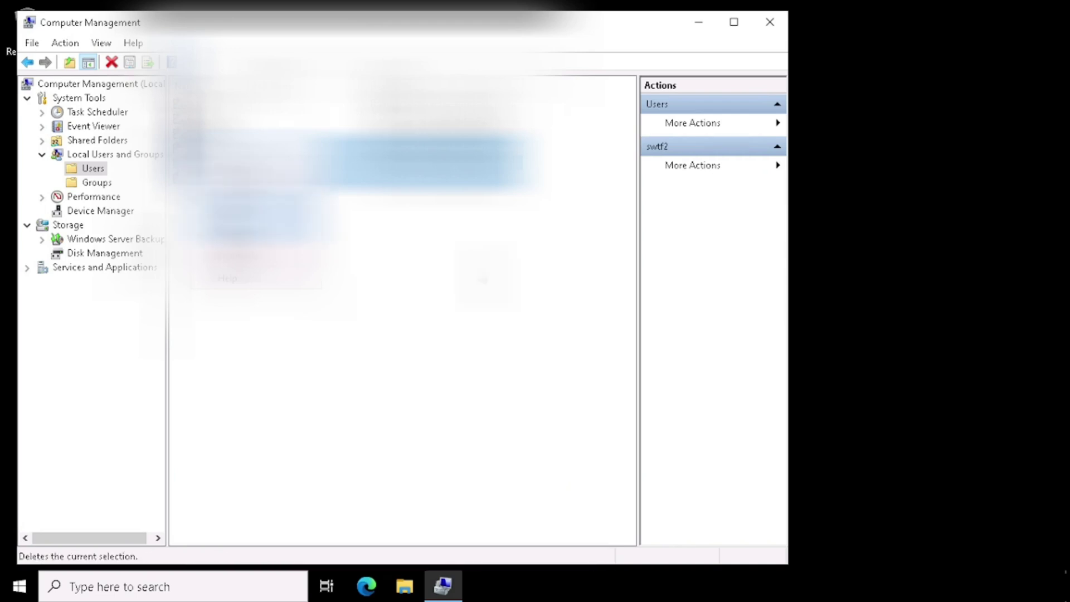
click(234, 233)
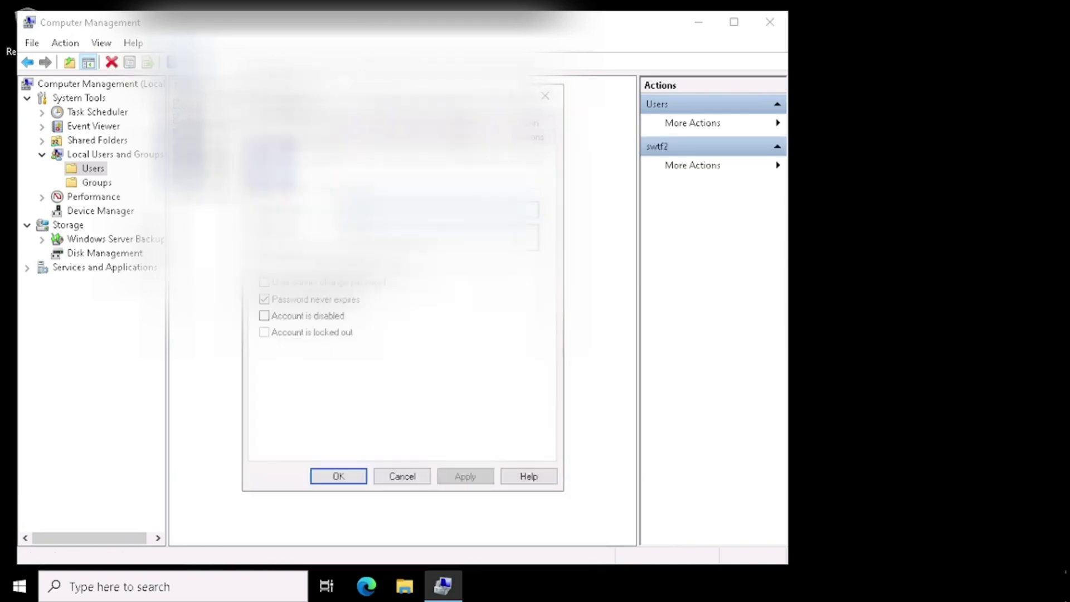